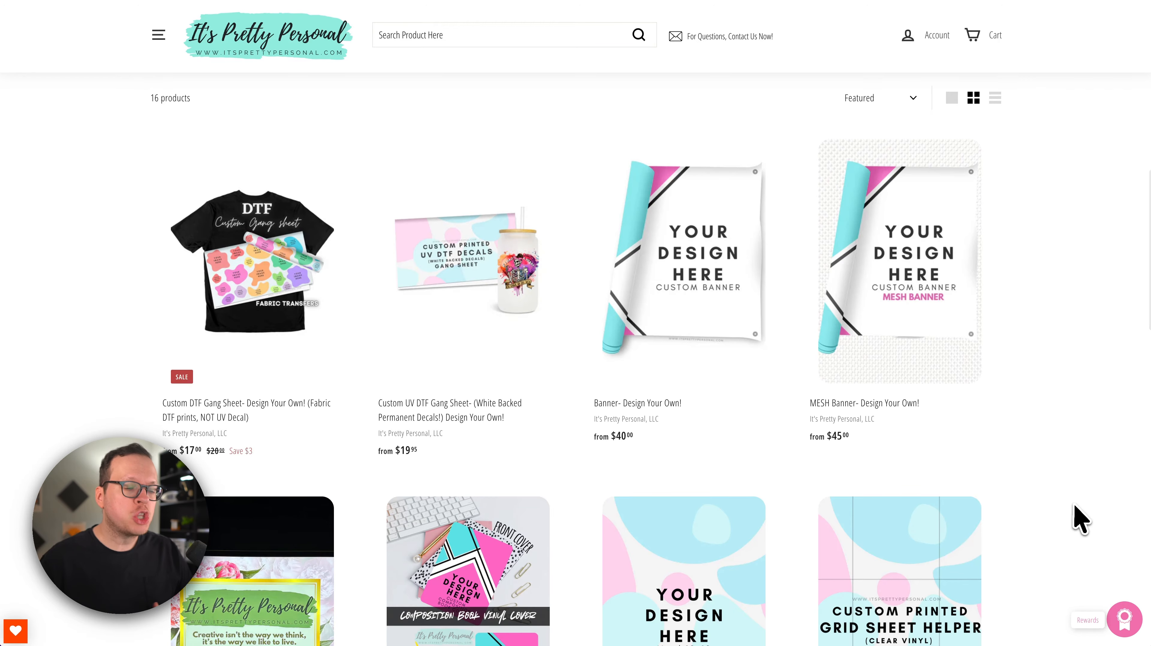
Browse the custom printing products and start a new design for the Custom DTF Gang Sheet in size 22x24.
{"action": "scroll", "coordinate": [1079, 514], "scroll_direction": "down", "scroll_amount": 5}
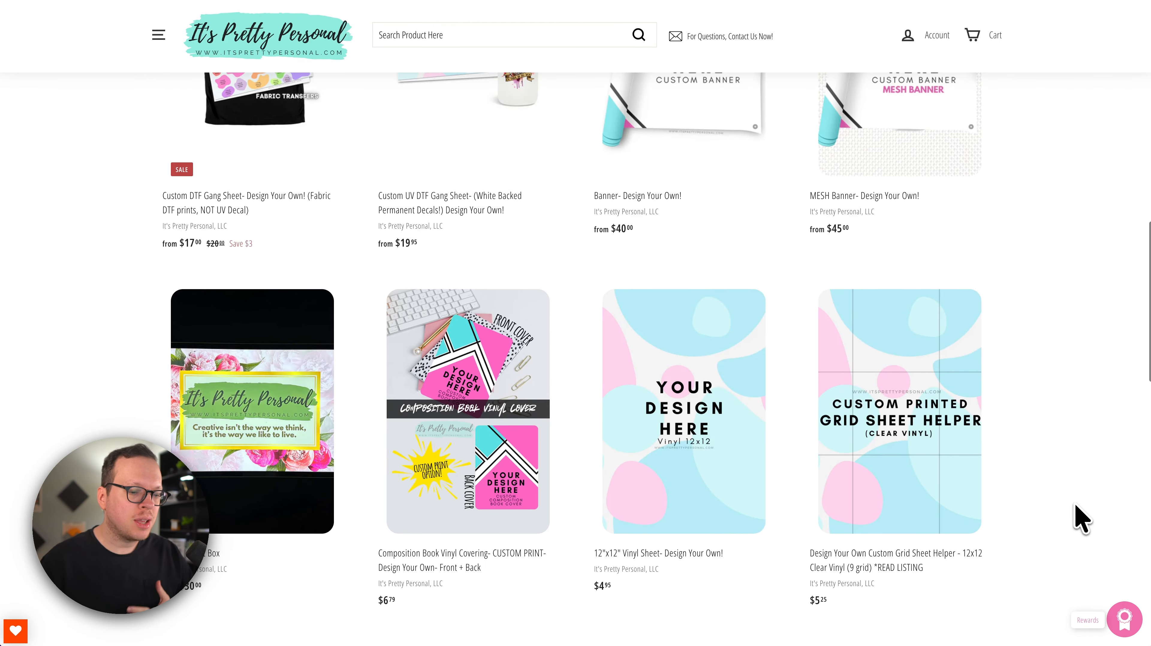
{"action": "scroll", "coordinate": [1077, 507], "scroll_direction": "down", "scroll_amount": 7}
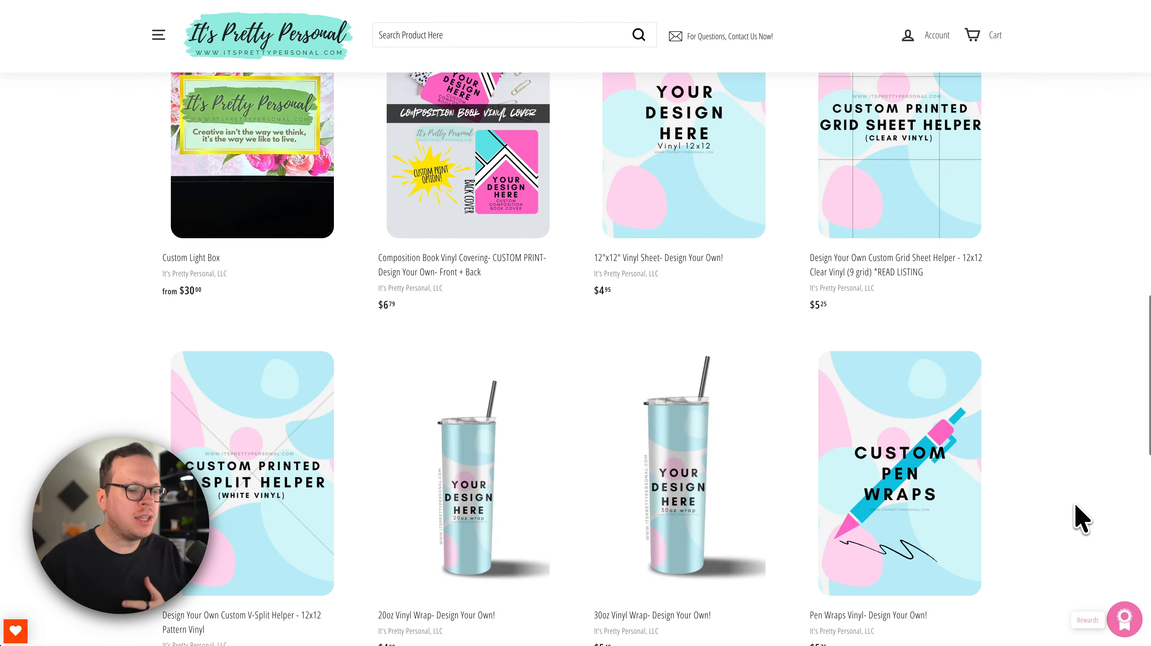
{"action": "scroll", "coordinate": [1075, 504], "scroll_direction": "down", "scroll_amount": 4}
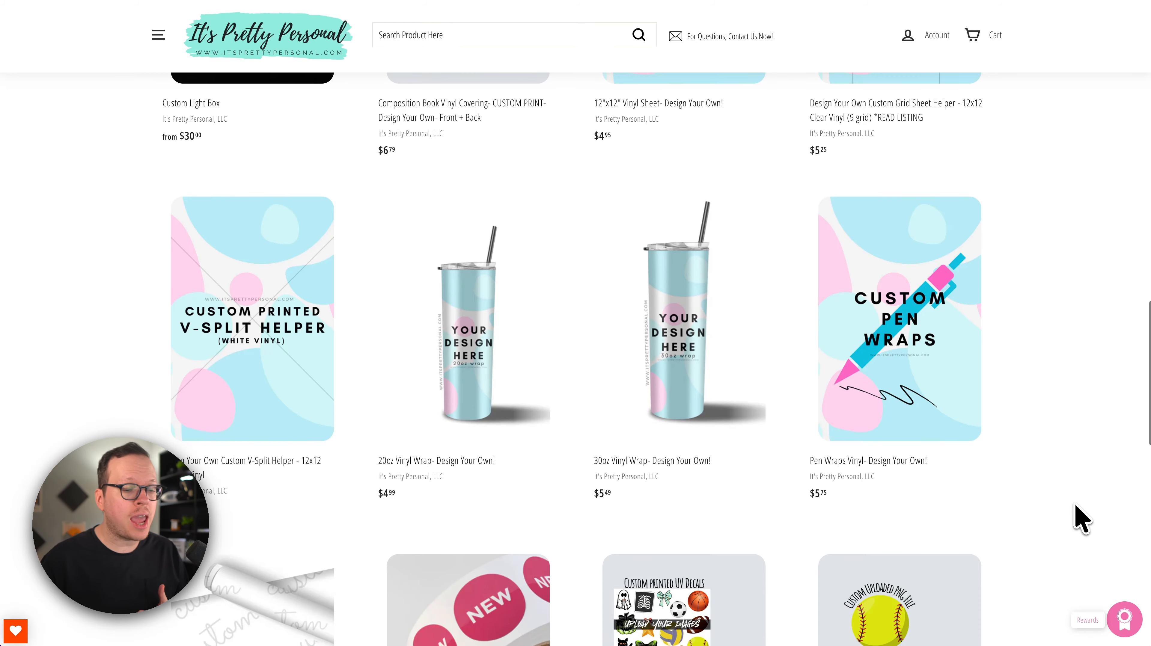
{"action": "scroll", "coordinate": [1074, 504], "scroll_direction": "down", "scroll_amount": 2}
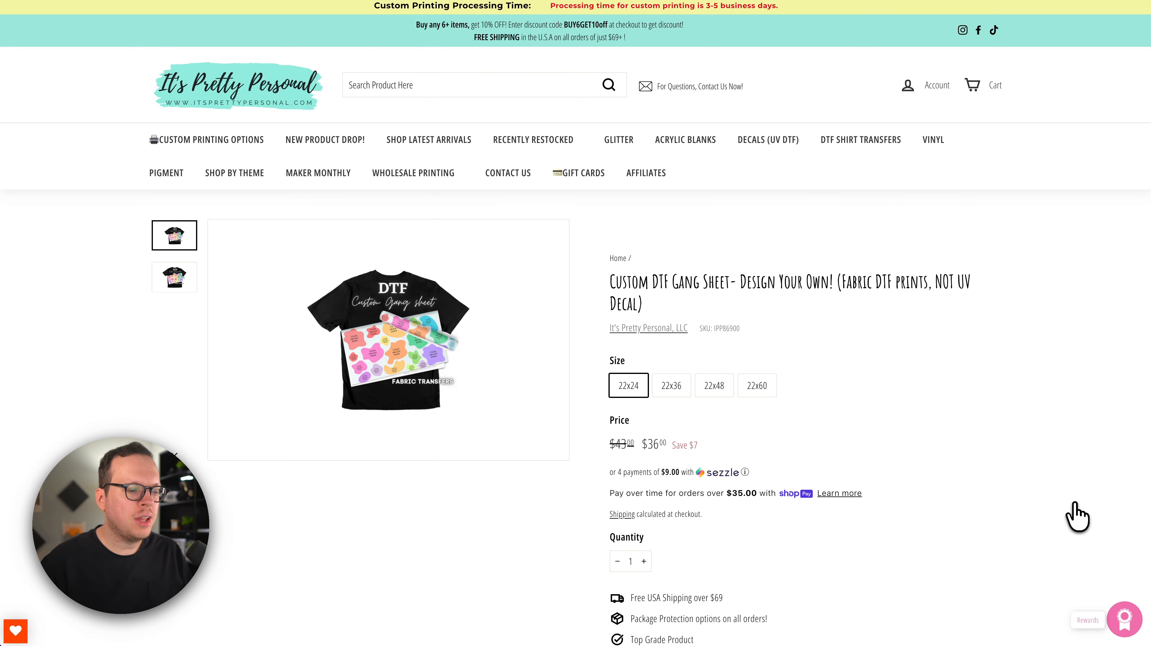
{"action": "scroll", "coordinate": [991, 527], "scroll_direction": "down", "scroll_amount": 2}
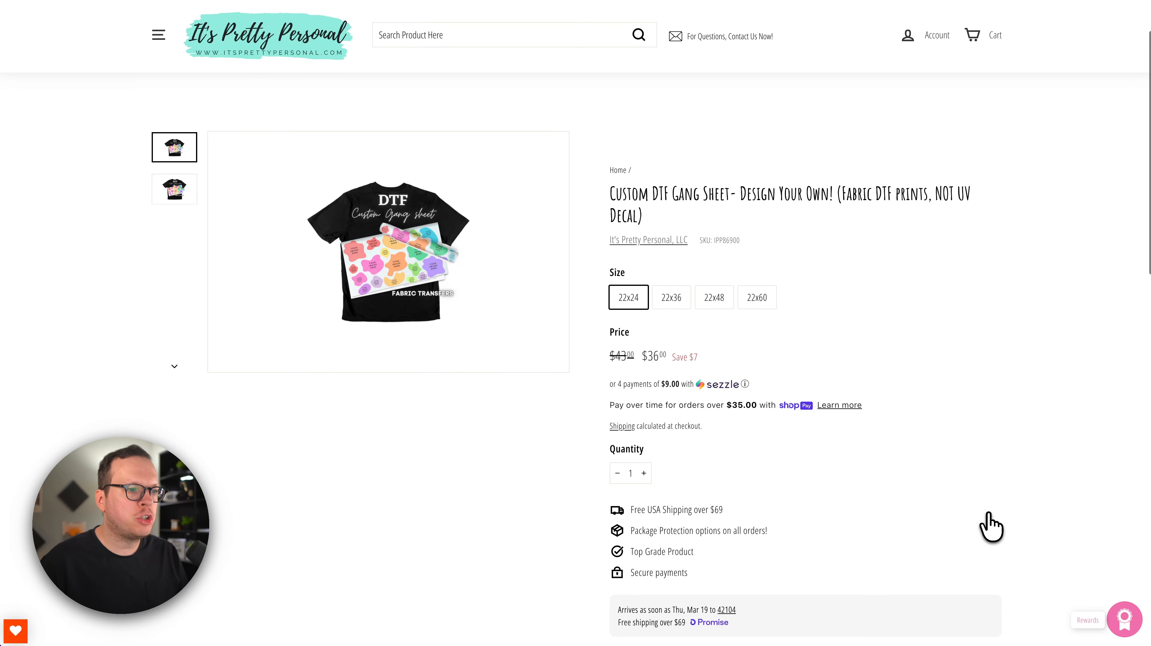
{"action": "scroll", "coordinate": [991, 527], "scroll_direction": "down", "scroll_amount": 2}
{"action": "scroll", "coordinate": [991, 528], "scroll_direction": "down", "scroll_amount": 1}
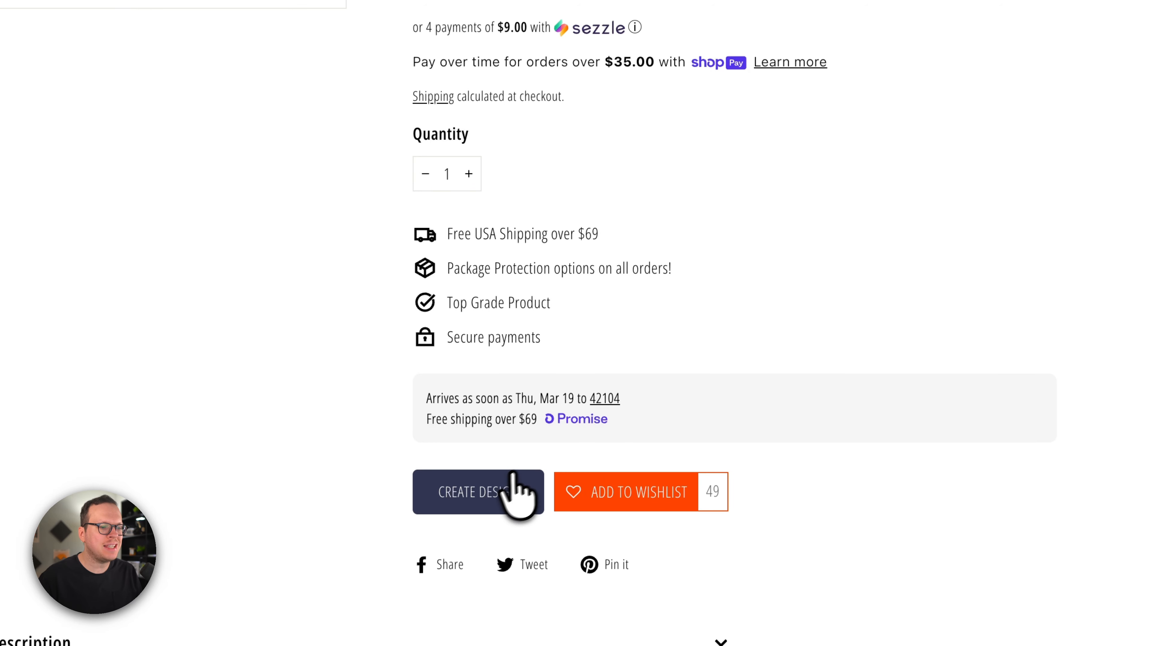
{"action": "left_click", "coordinate": [483, 497]}
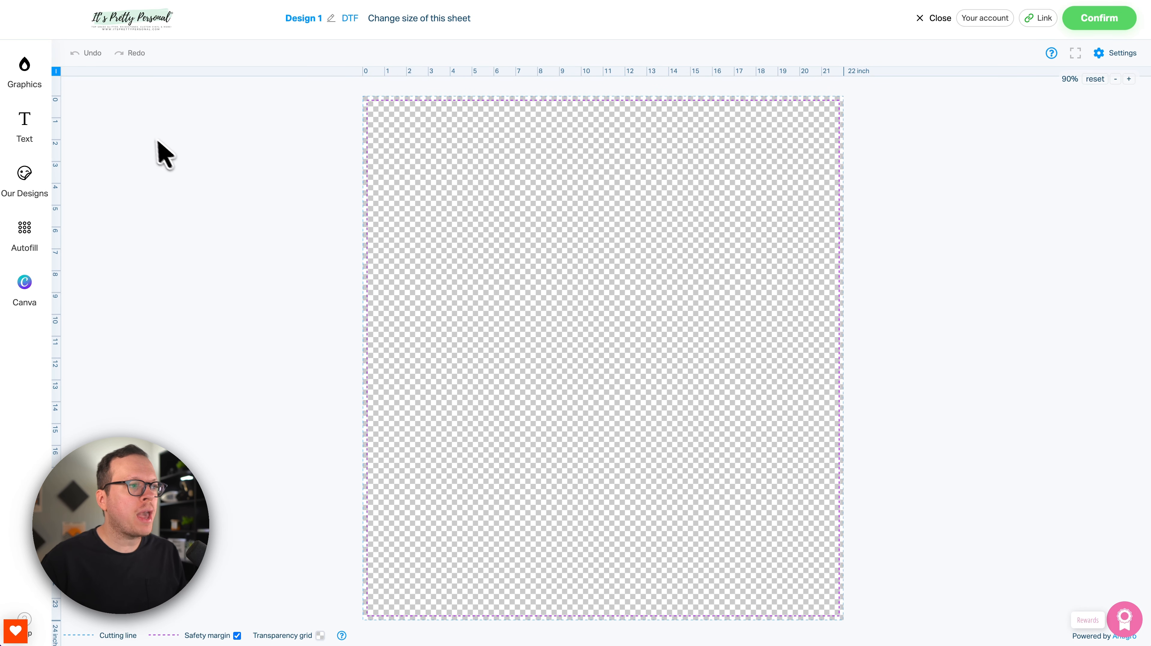
Examine the builder's options for uploading graphics, adding text, using the shop's own designs, and connecting Canva.
{"action": "left_click", "coordinate": [30, 77]}
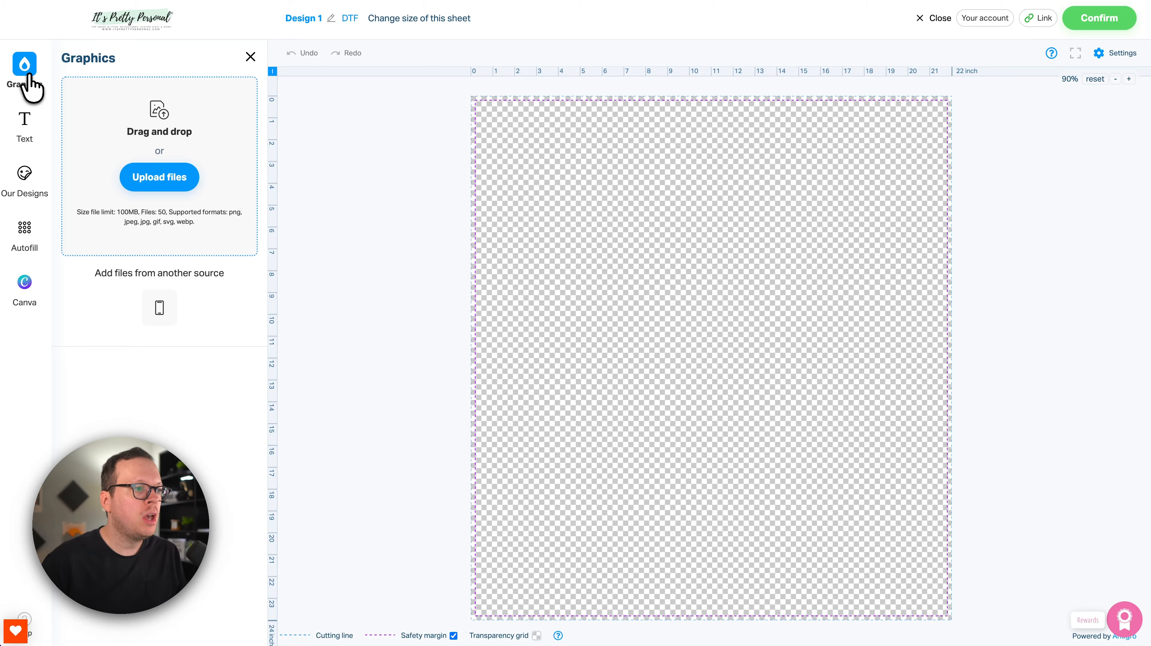
{"action": "left_click", "coordinate": [19, 128]}
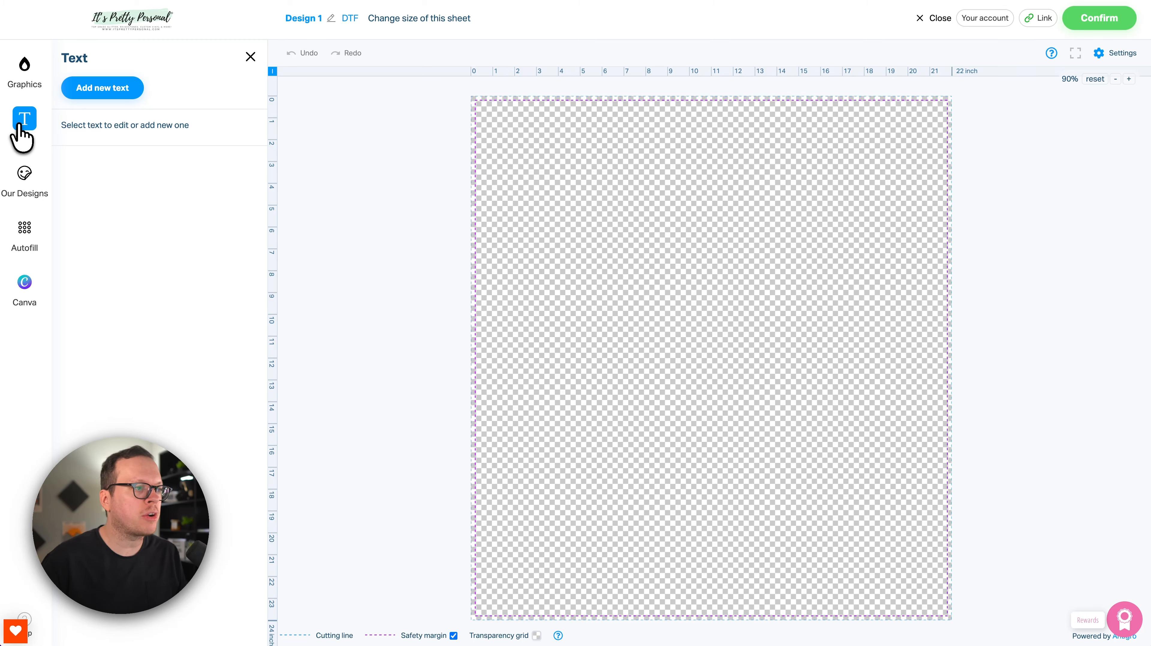
{"action": "left_click", "coordinate": [25, 178]}
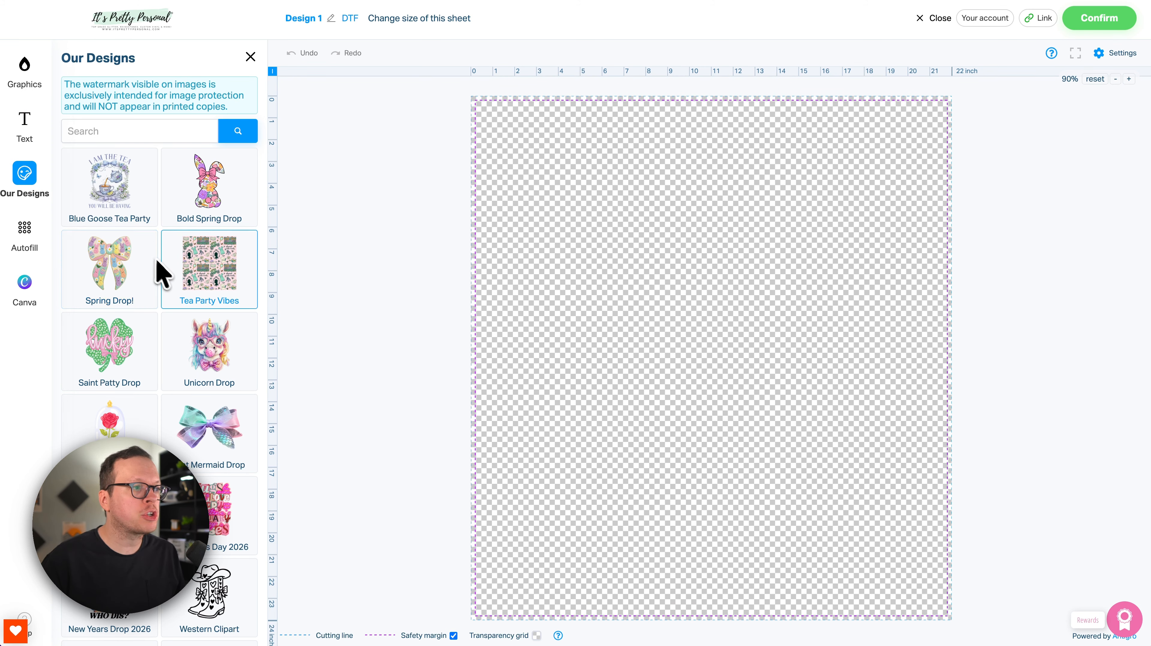
{"action": "scroll", "coordinate": [174, 314], "scroll_direction": "down", "scroll_amount": 5}
{"action": "scroll", "coordinate": [174, 315], "scroll_direction": "down", "scroll_amount": 3}
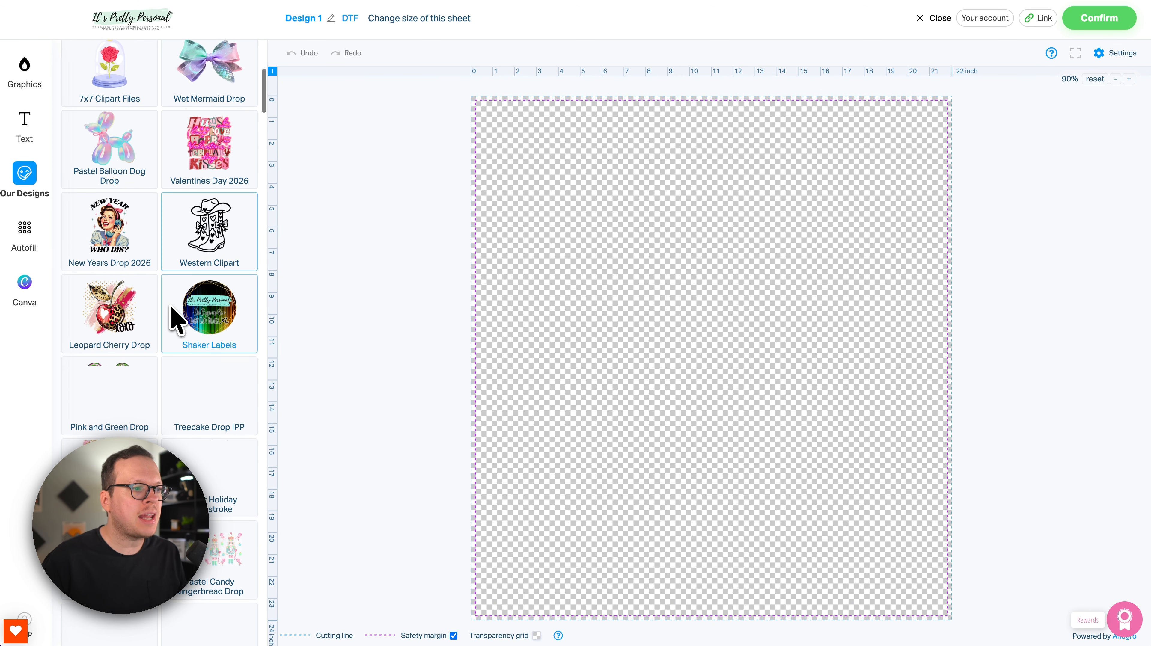
{"action": "scroll", "coordinate": [174, 317], "scroll_direction": "up", "scroll_amount": 8}
{"action": "scroll", "coordinate": [174, 316], "scroll_direction": "up", "scroll_amount": 2}
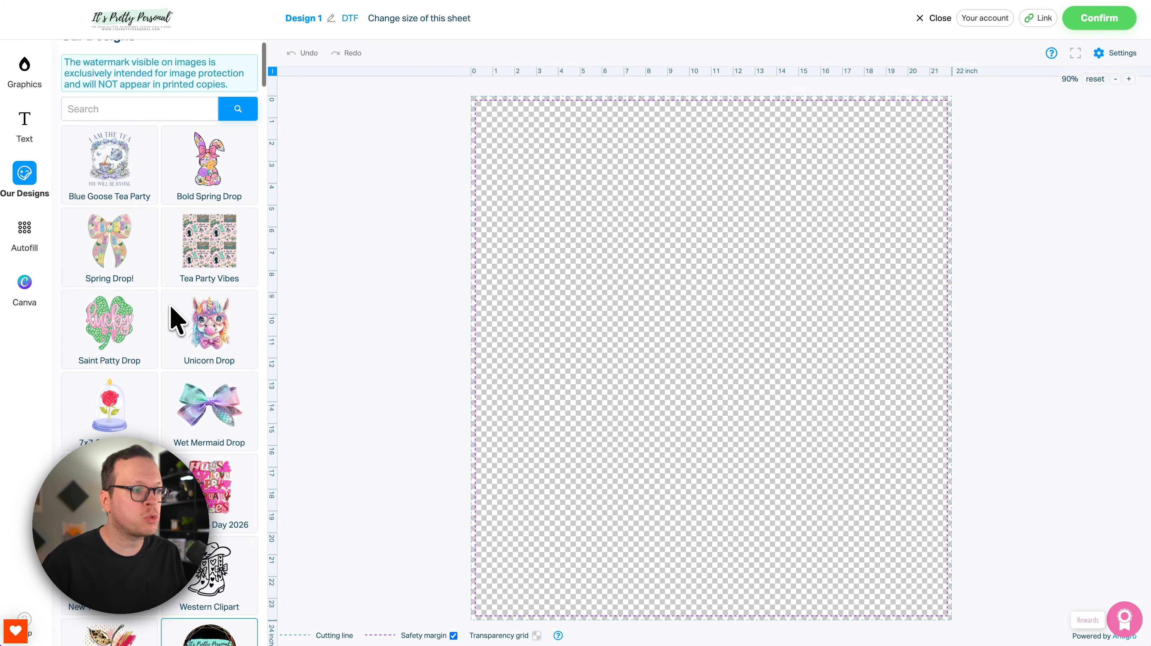
{"action": "left_click", "coordinate": [22, 290]}
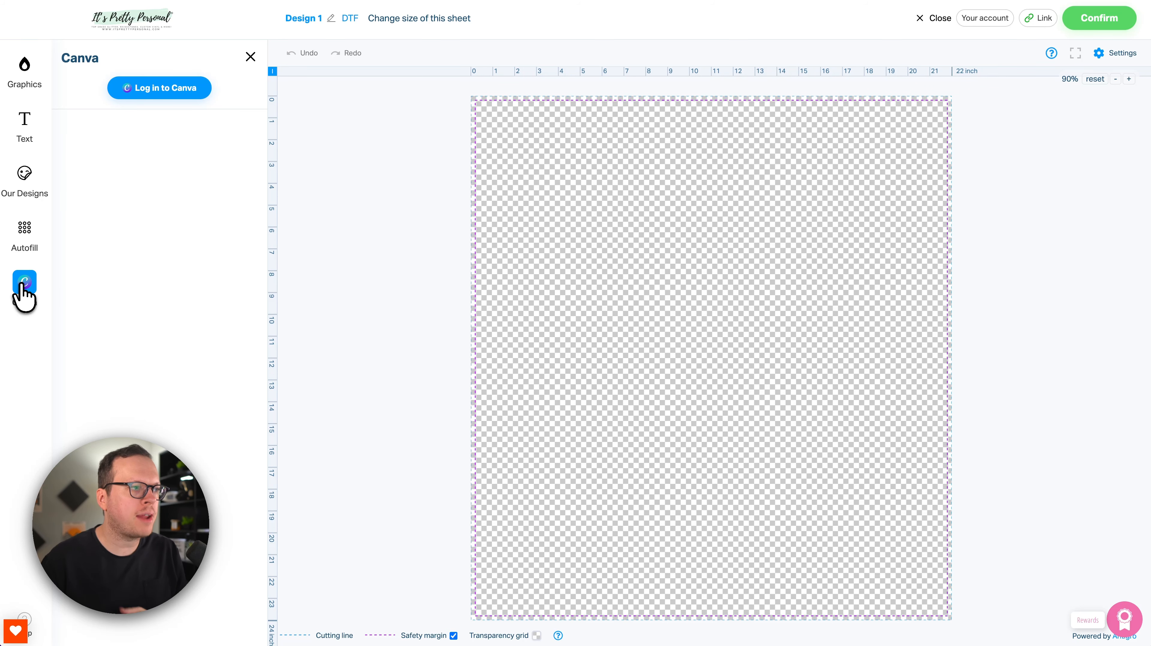
Add the Dad Bod graphic to the sheet, shrink it to about 3.85 x 4.69 inches, and place it beside the Small Business Mama graphic.
{"action": "left_click", "coordinate": [30, 82]}
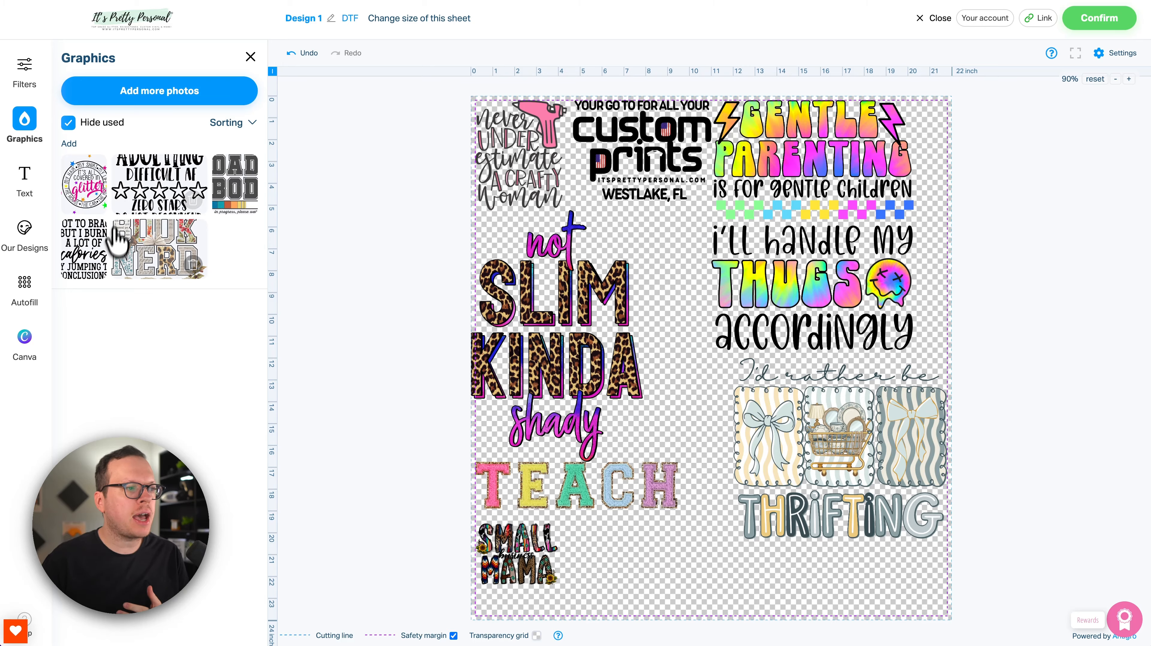
{"action": "mouse_move", "coordinate": [115, 262]}
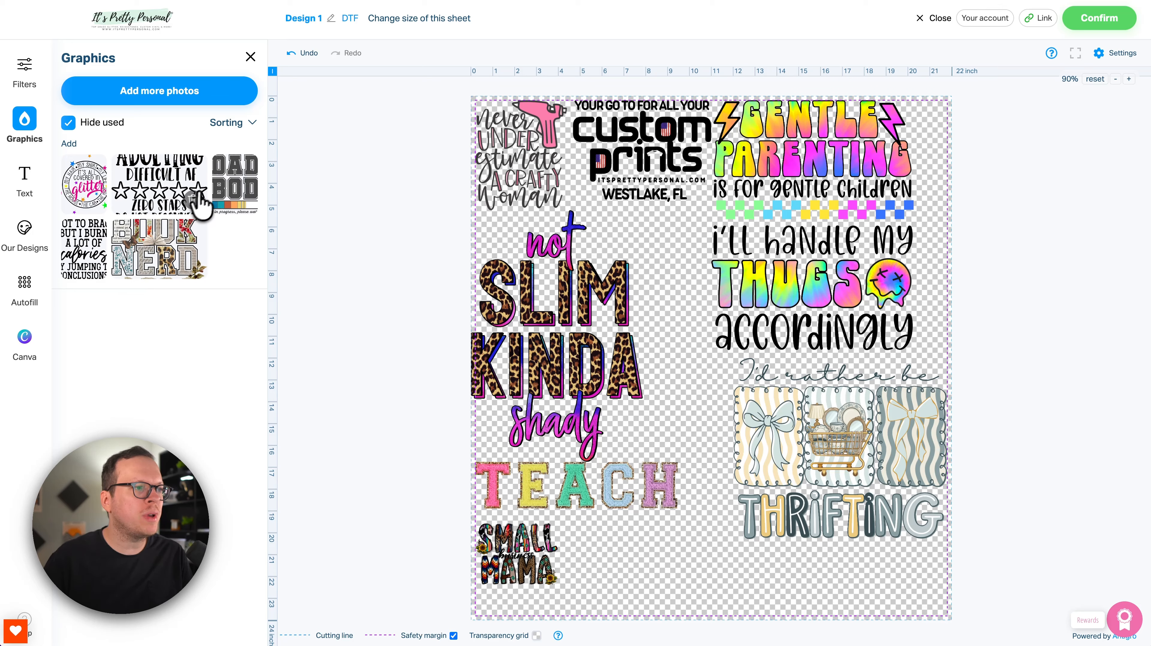
{"action": "left_click", "coordinate": [226, 192]}
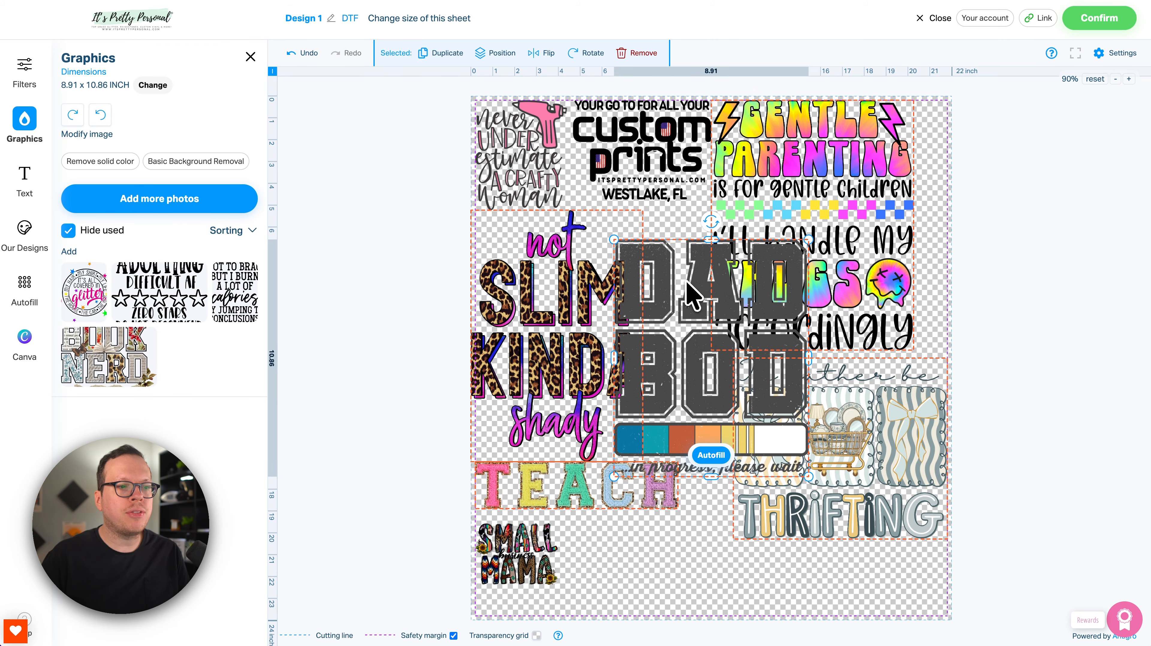
{"action": "left_click_drag", "start_coordinate": [691, 294], "coordinate": [662, 328]}
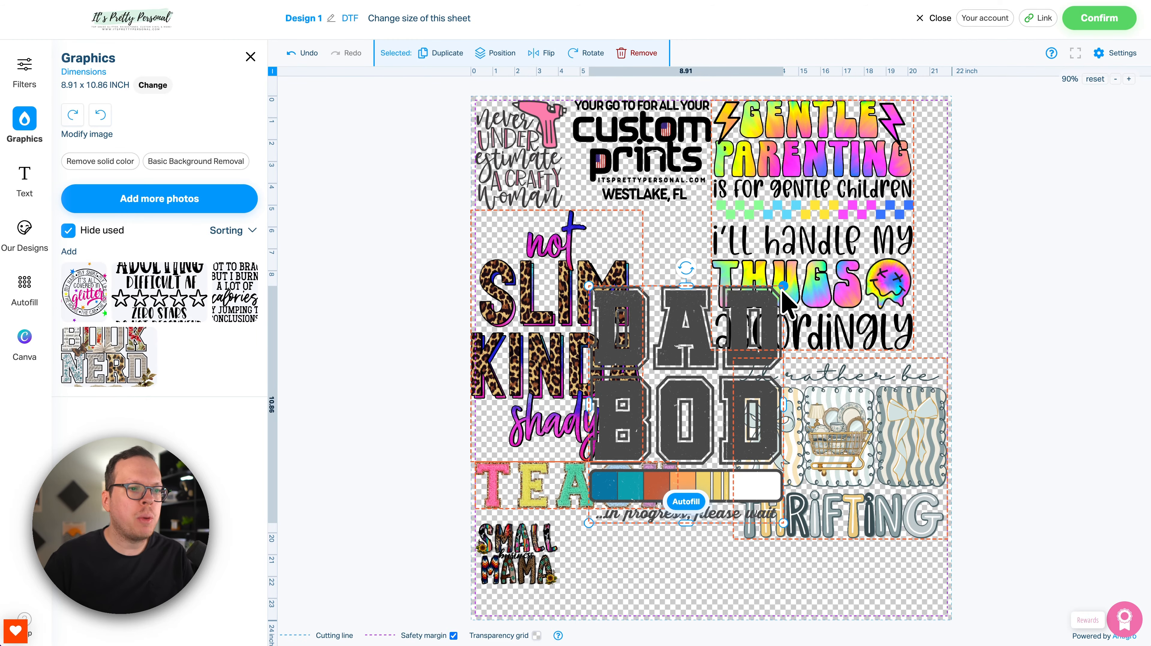
{"action": "left_click_drag", "start_coordinate": [786, 289], "coordinate": [634, 549]}
{"action": "left_click", "coordinate": [734, 560]}
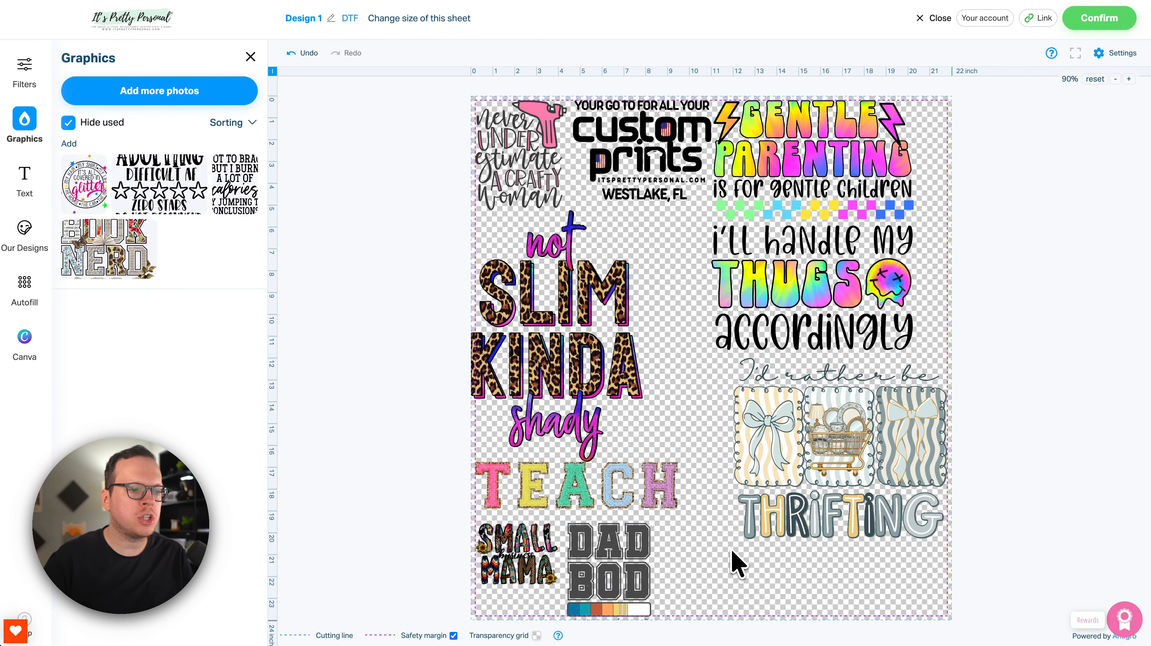
{"action": "left_click", "coordinate": [640, 571]}
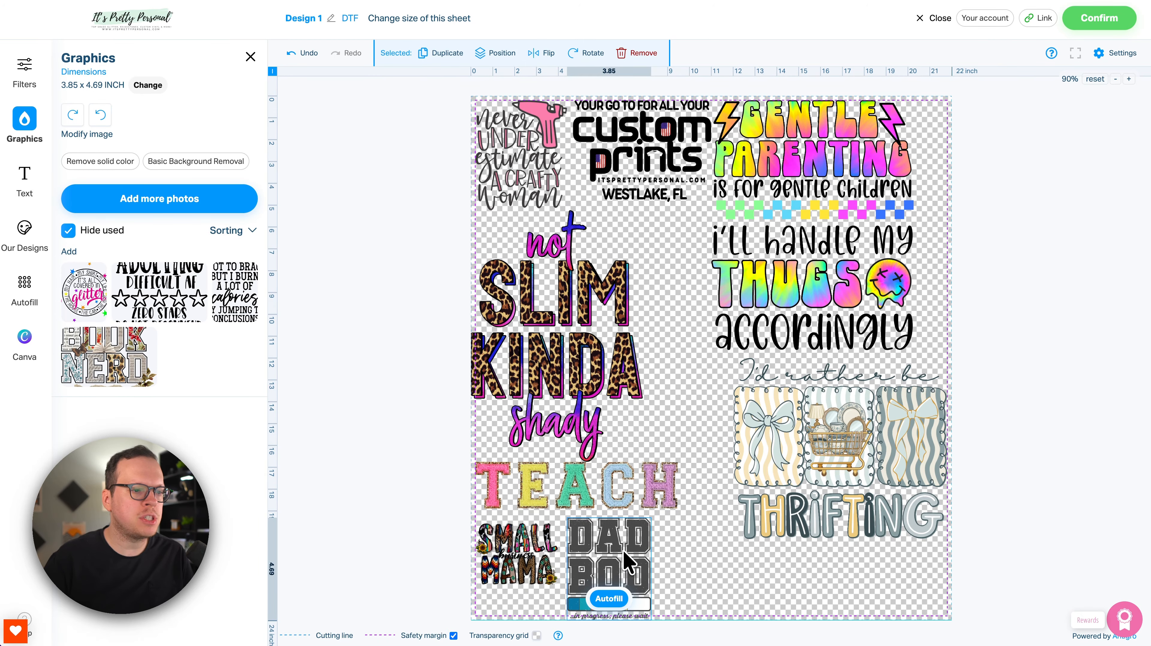
{"action": "left_click", "coordinate": [692, 568]}
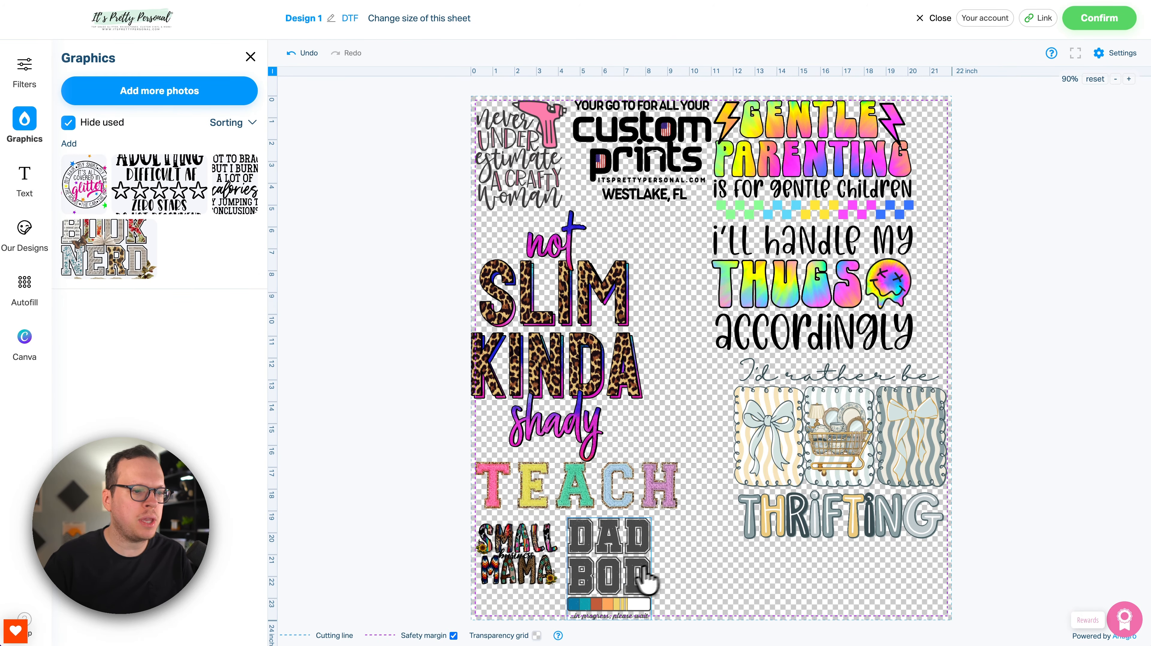
{"action": "left_click", "coordinate": [633, 586]}
Shift the Not Slim Kinda Shady graphic slightly right so it sits inside the safety margin.
{"action": "left_click", "coordinate": [797, 257]}
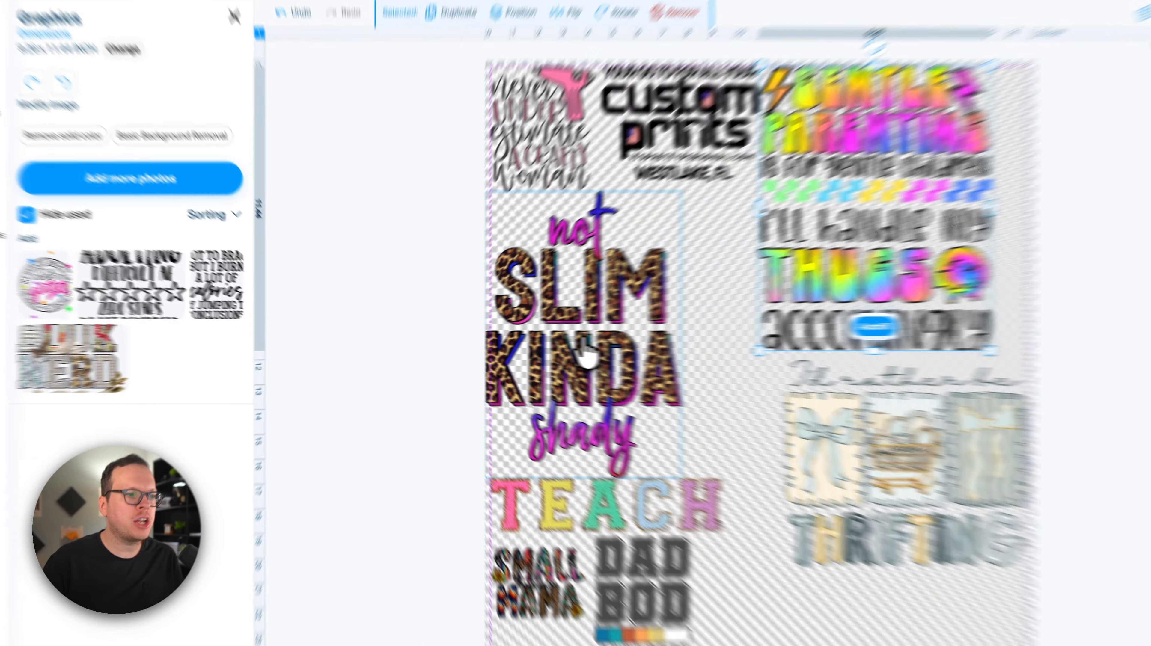
{"action": "left_click", "coordinate": [557, 347]}
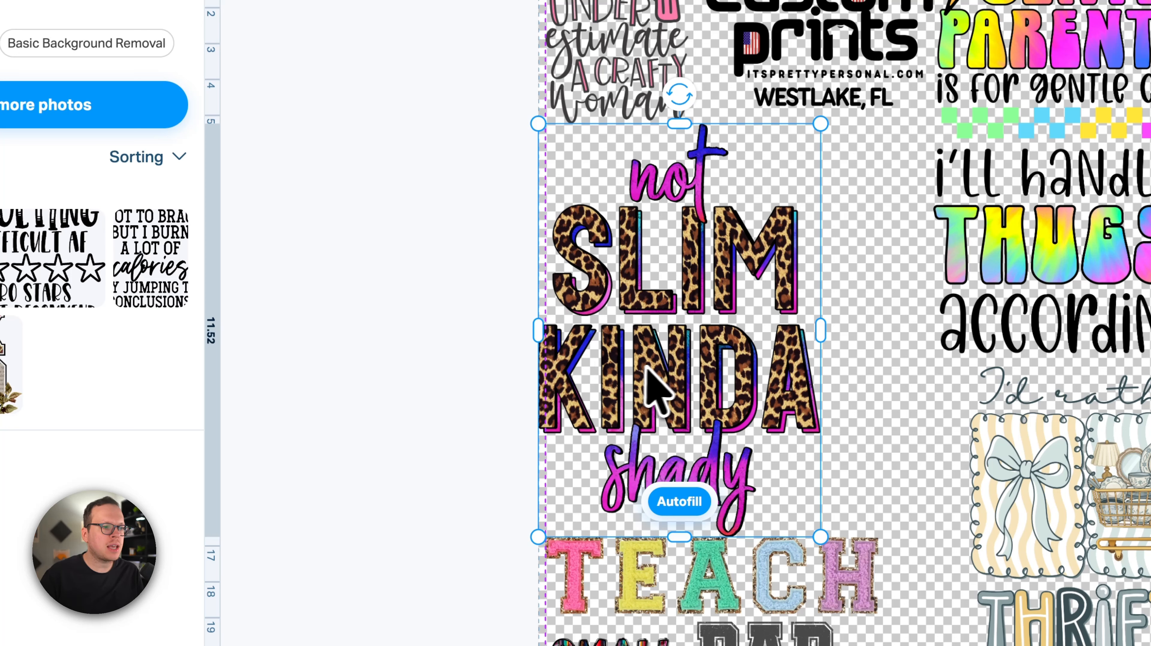
{"action": "left_click_drag", "start_coordinate": [659, 367], "coordinate": [670, 368]}
{"action": "left_click", "coordinate": [397, 284]}
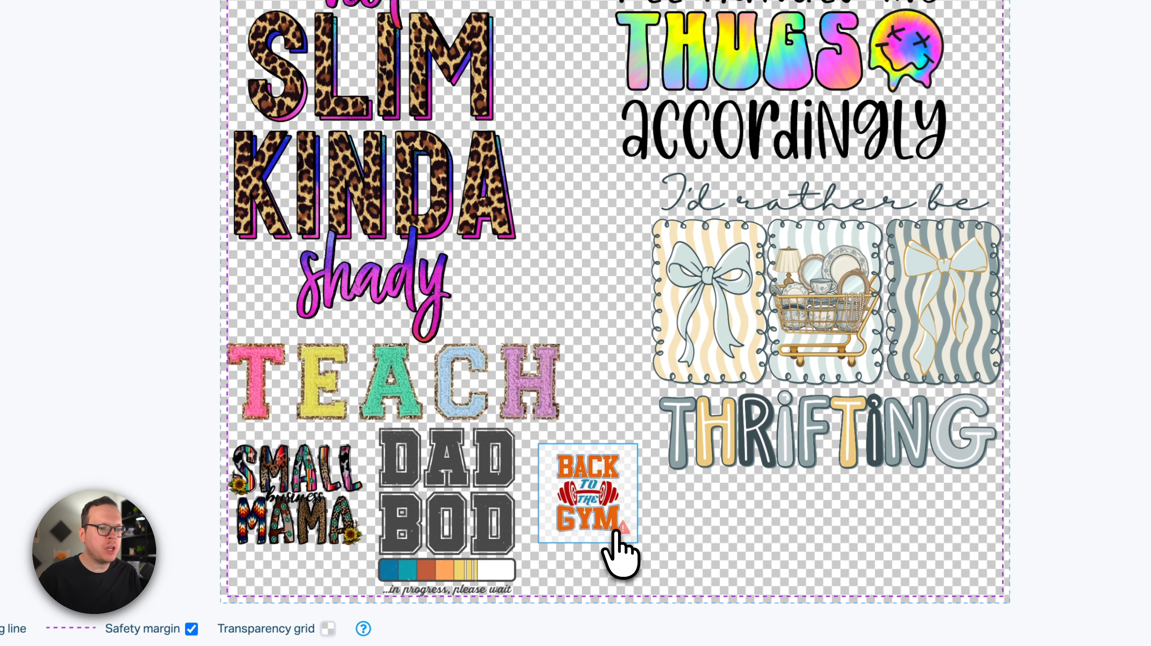
Check the artwork quality warning on the Back to the Gym graphic and remove that graphic from the sheet.
{"action": "left_click", "coordinate": [620, 530]}
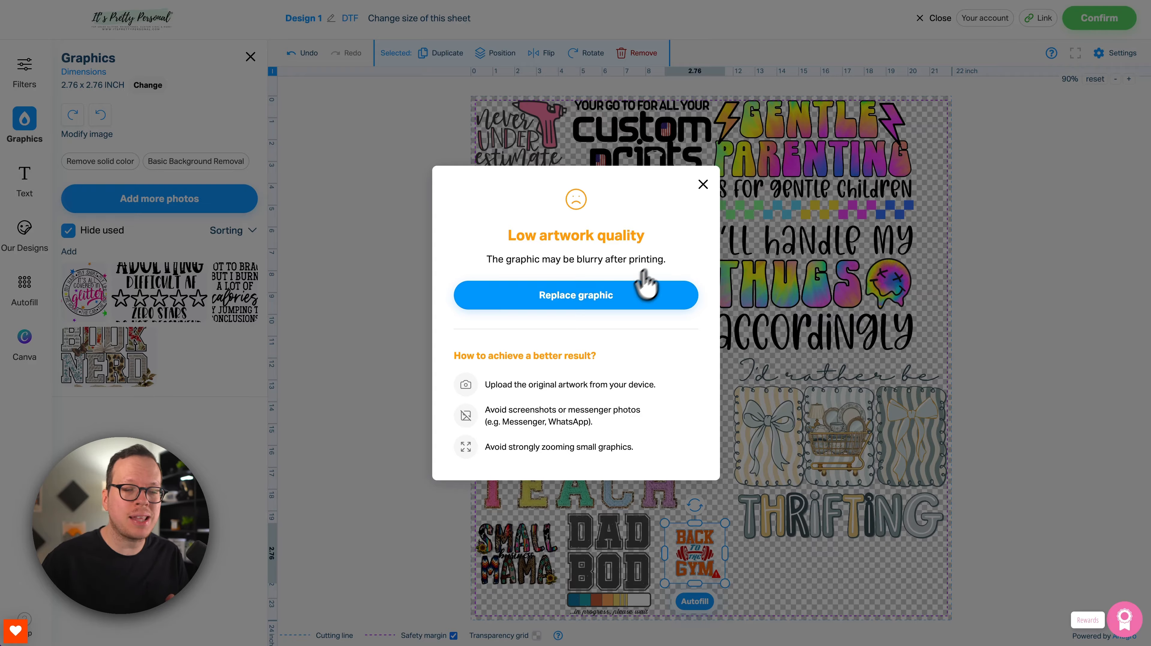
{"action": "left_click", "coordinate": [704, 192]}
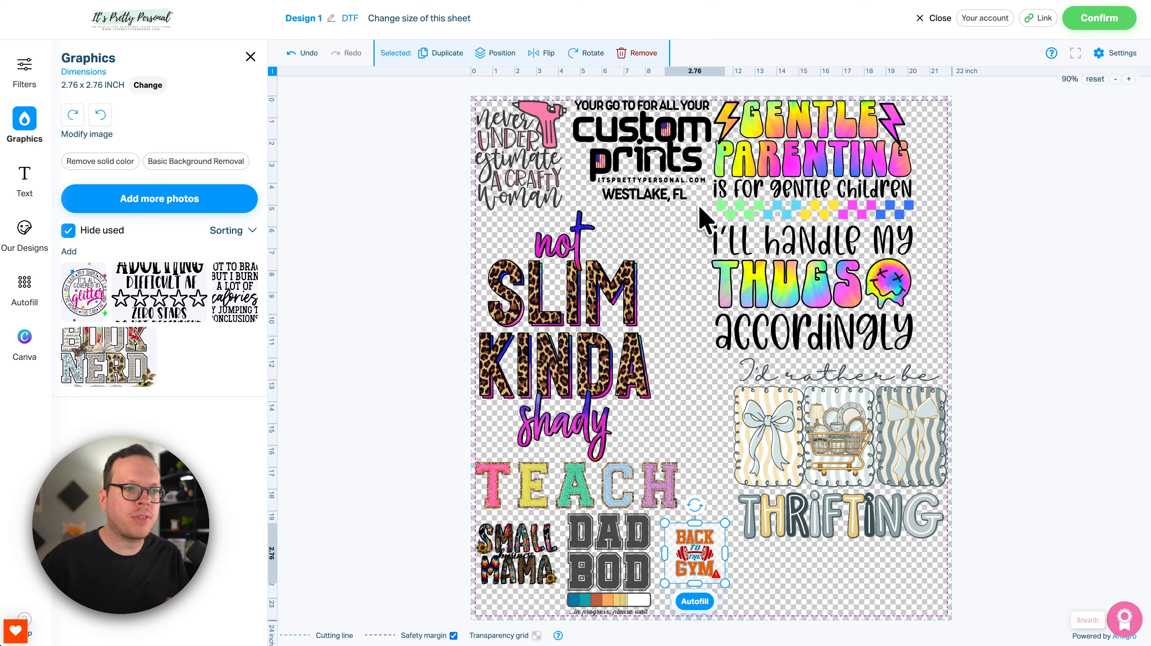
{"action": "left_click", "coordinate": [640, 54]}
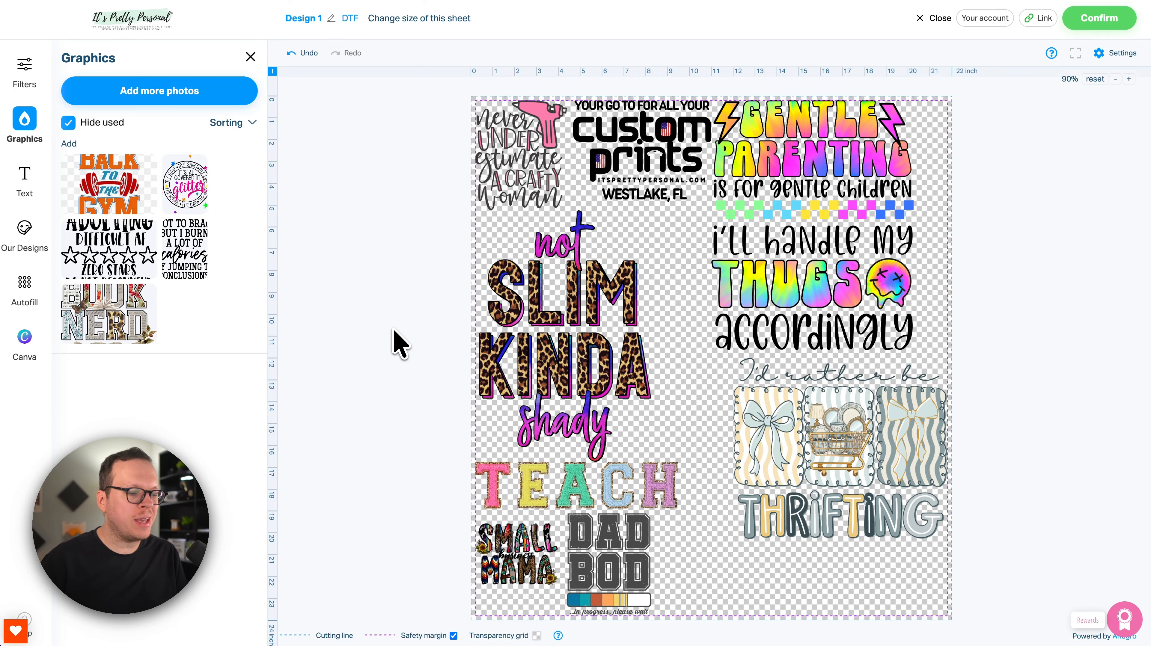
Remove the Not Slim Kinda Shady and Gentle Parenting graphics from the sheet.
{"action": "left_click", "coordinate": [555, 319]}
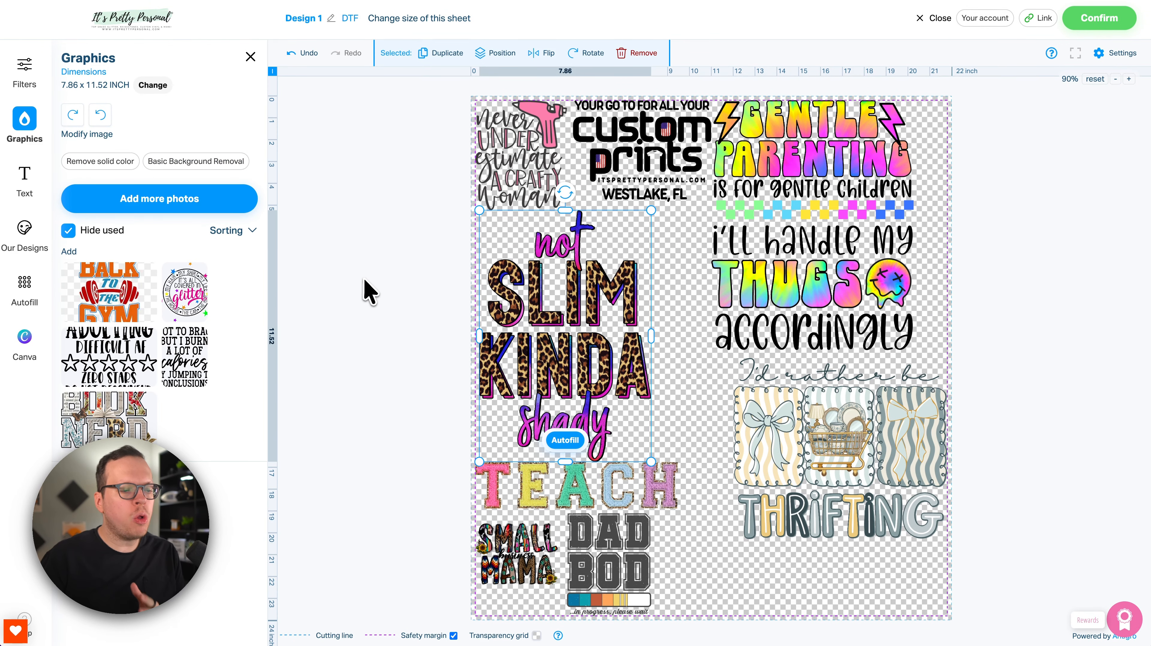
{"action": "left_click", "coordinate": [602, 410]}
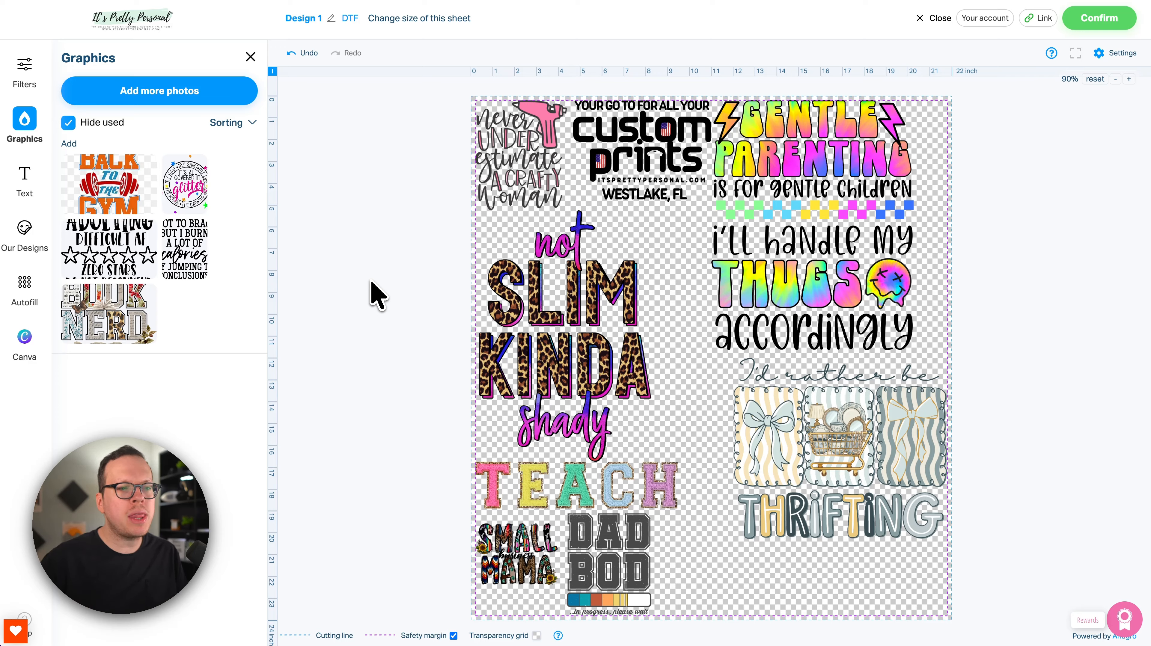
{"action": "left_click", "coordinate": [535, 301]}
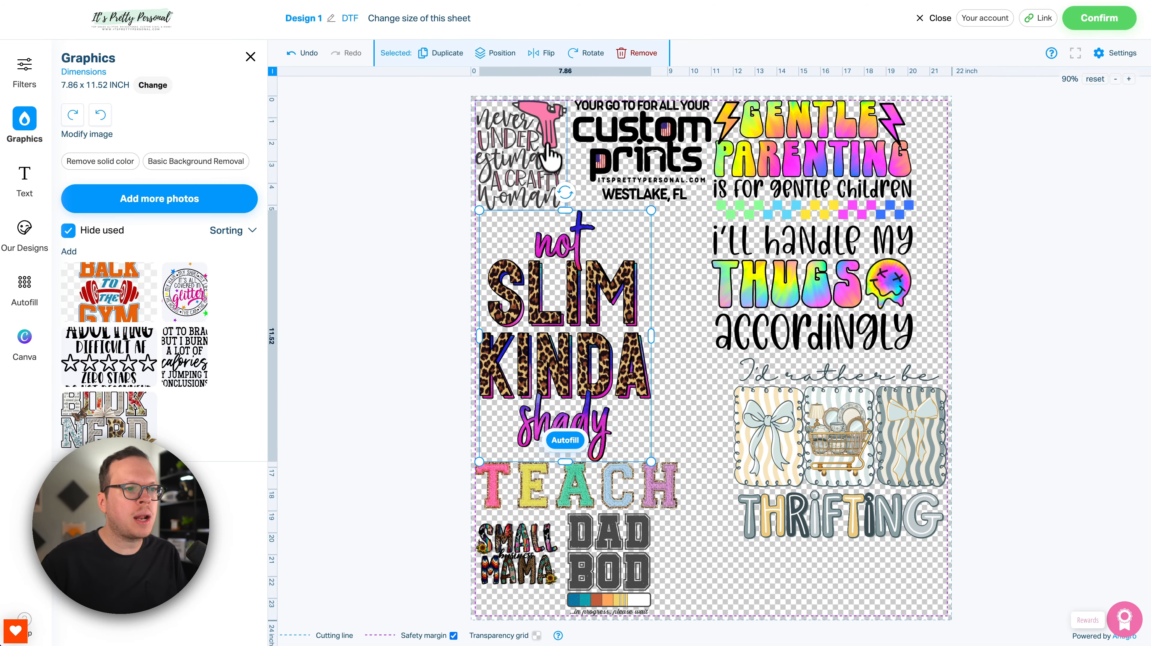
{"action": "left_click", "coordinate": [637, 54]}
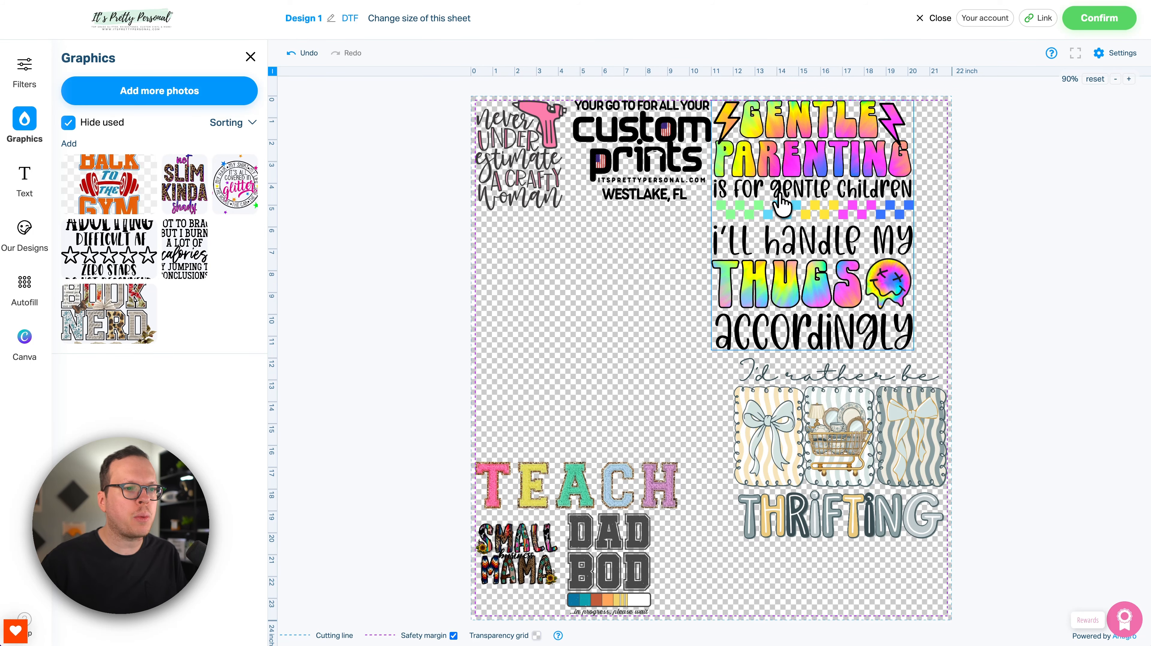
{"action": "left_click", "coordinate": [781, 206]}
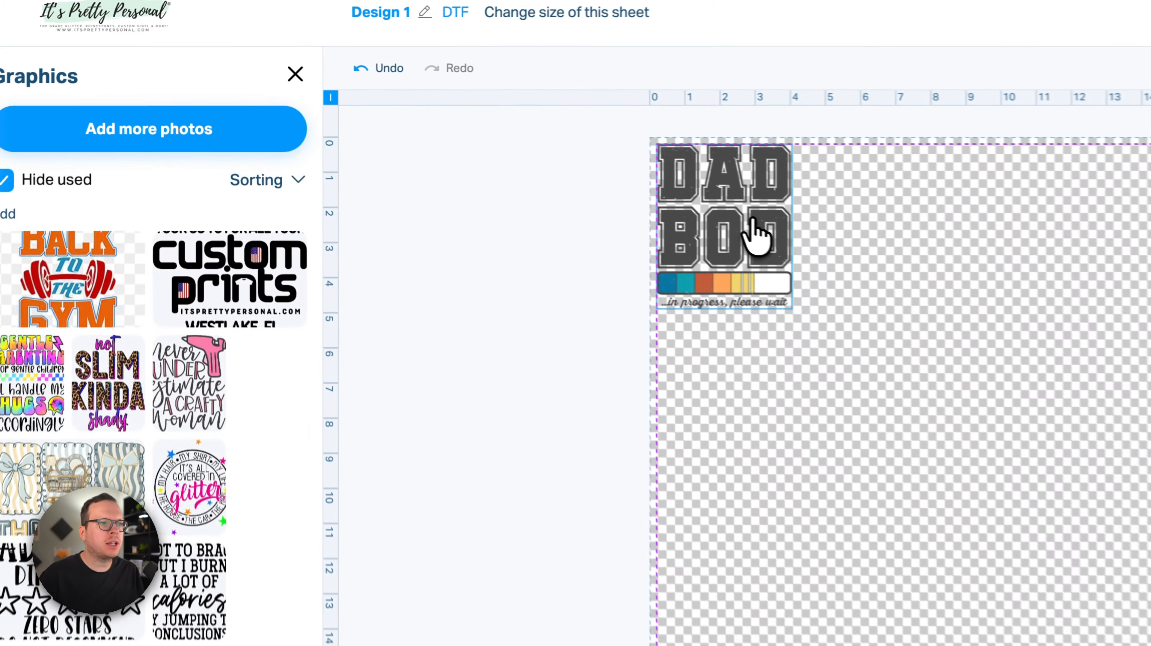
Autofill the Dad Bod graphic with 3 copies in the Right direction, using a 0.2 inch gap and staying in the safe zone.
{"action": "left_click", "coordinate": [754, 228]}
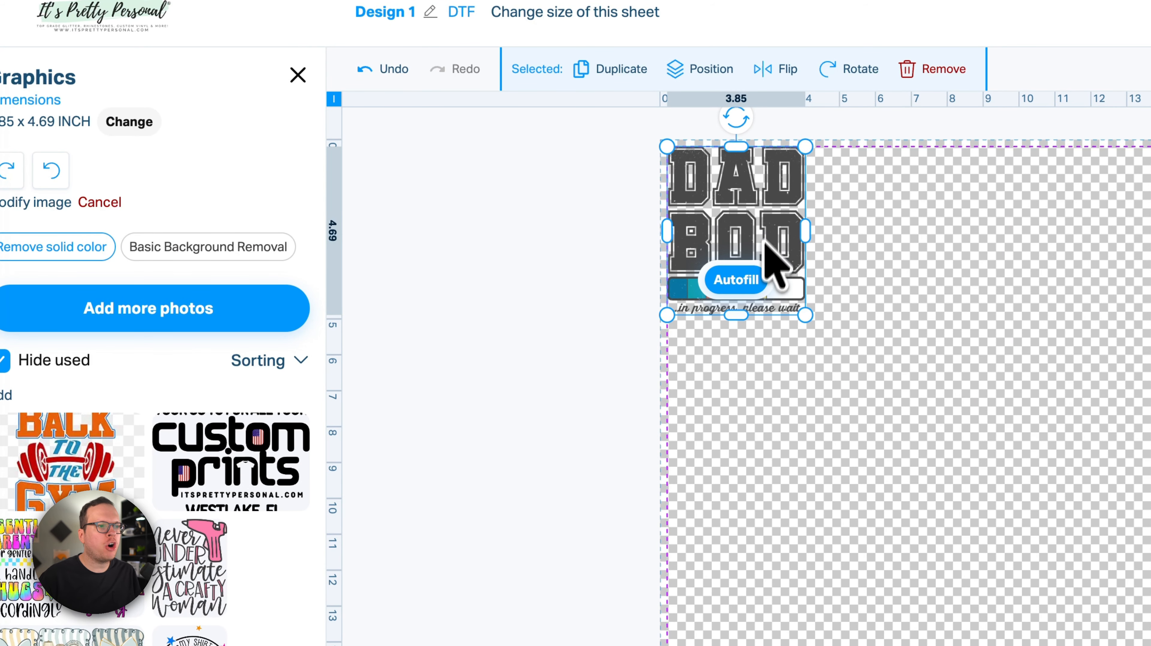
{"action": "left_click", "coordinate": [742, 281]}
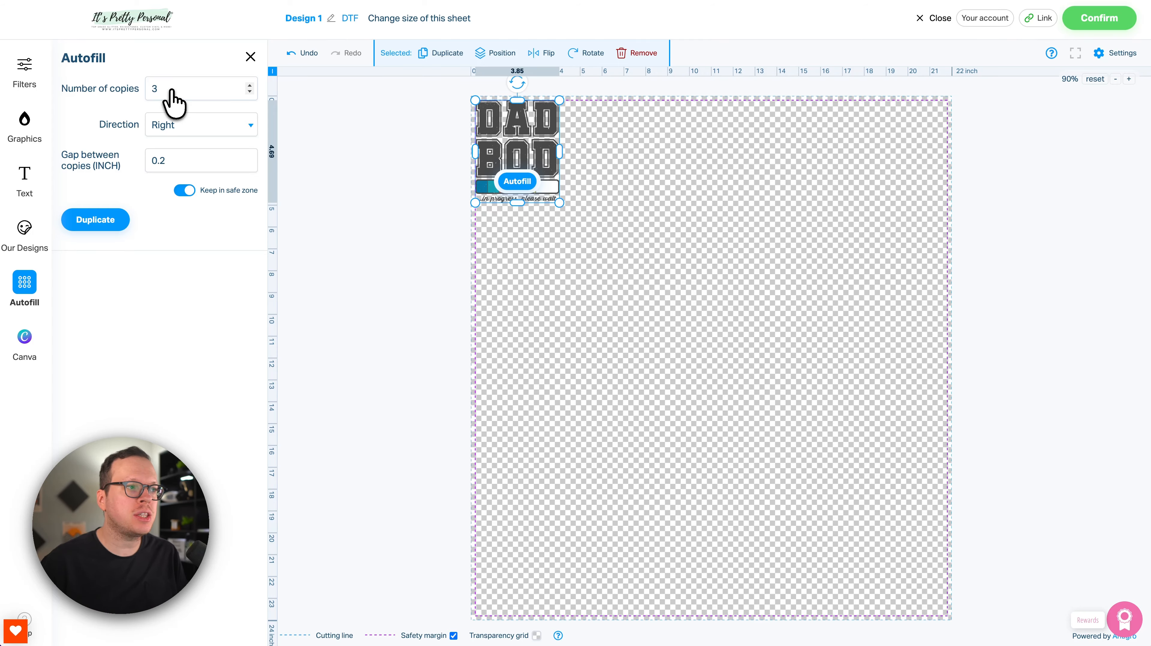
{"action": "left_click", "coordinate": [194, 128]}
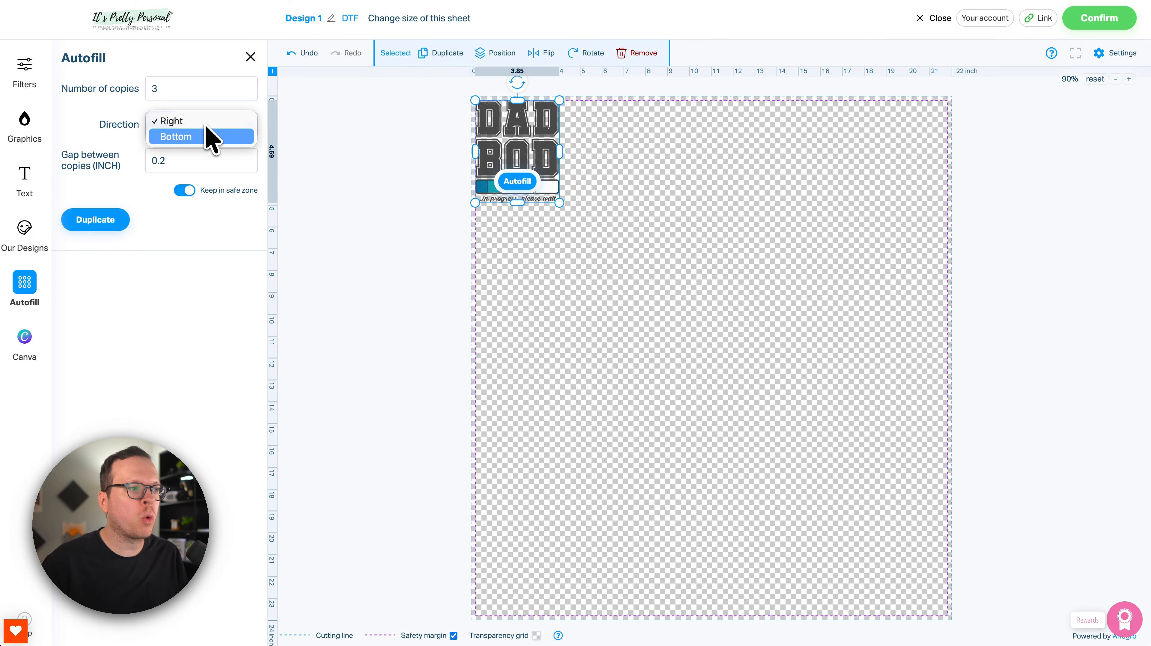
{"action": "left_click", "coordinate": [204, 123]}
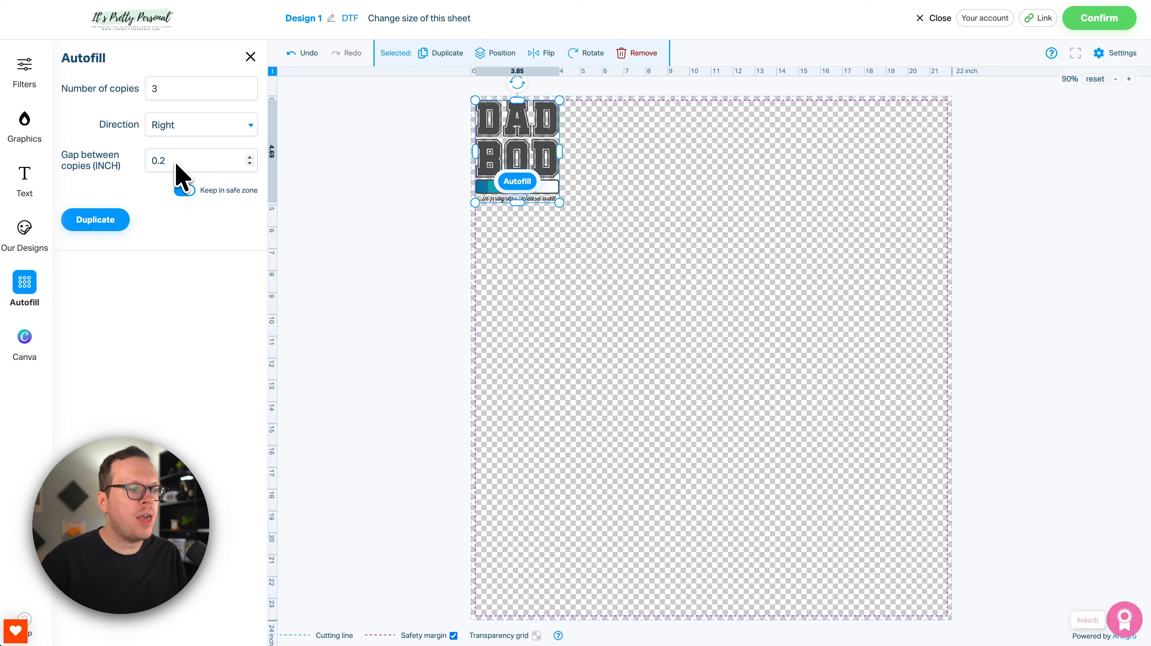
{"action": "left_click", "coordinate": [100, 222]}
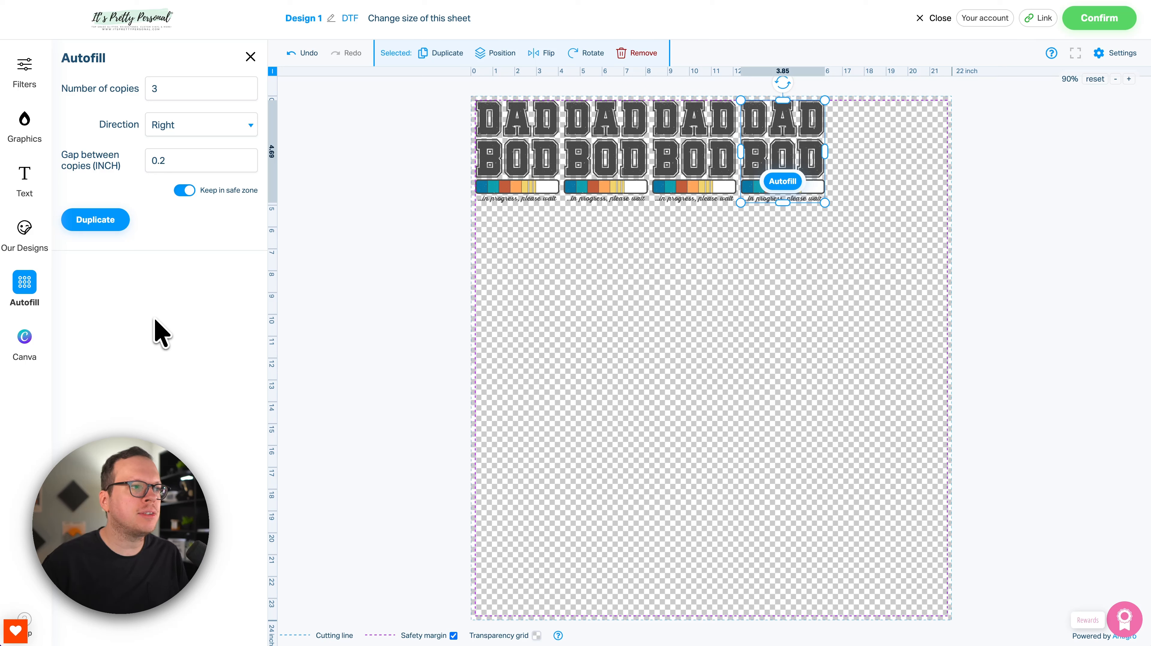
Repeat the autofill duplication until the Dad Bod graphic fills four rows of five, and deselect the last copy.
{"action": "left_click", "coordinate": [105, 224]}
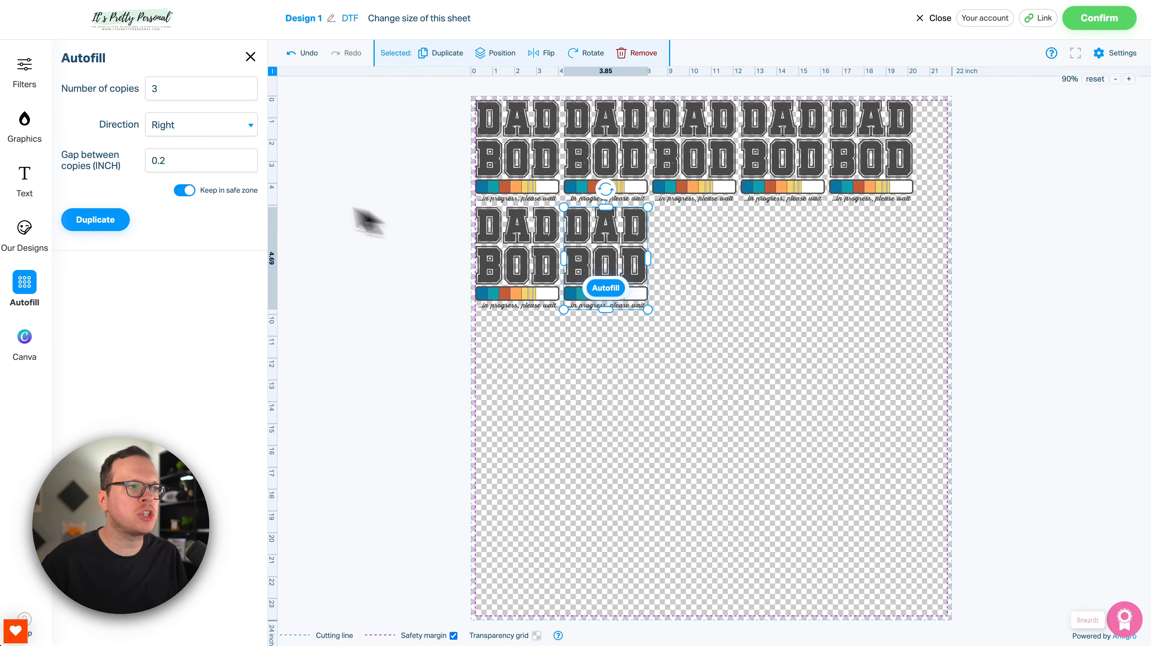
{"action": "left_click", "coordinate": [102, 226]}
{"action": "left_click", "coordinate": [102, 229]}
{"action": "left_click", "coordinate": [102, 230]}
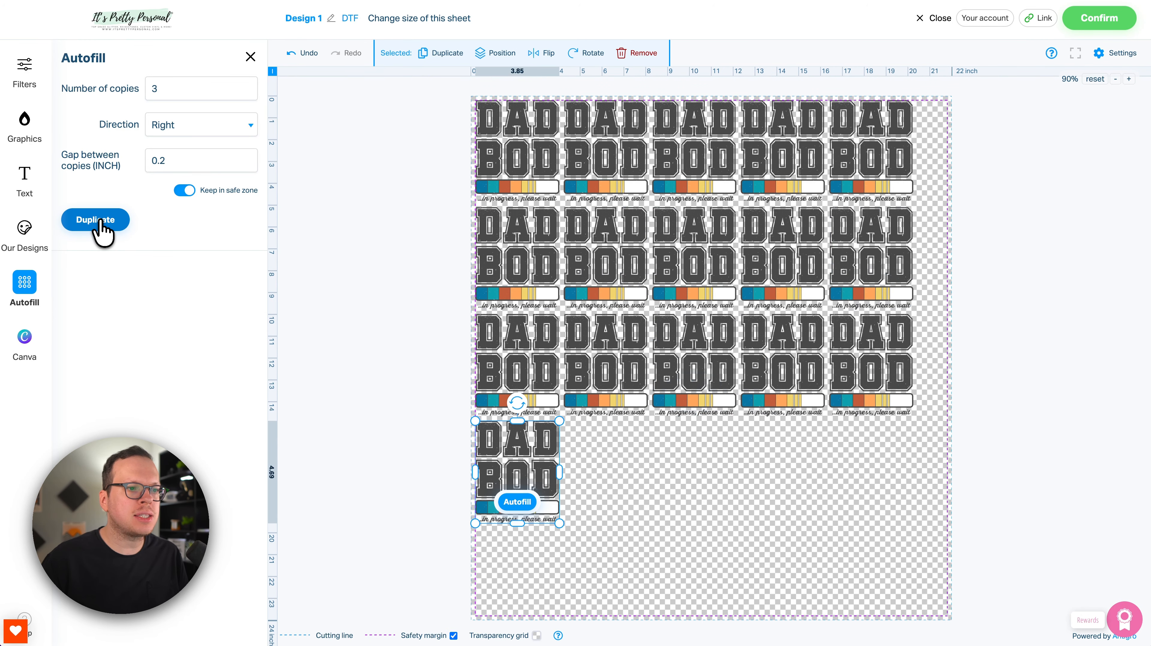
{"action": "left_click", "coordinate": [100, 222]}
{"action": "left_click", "coordinate": [101, 222]}
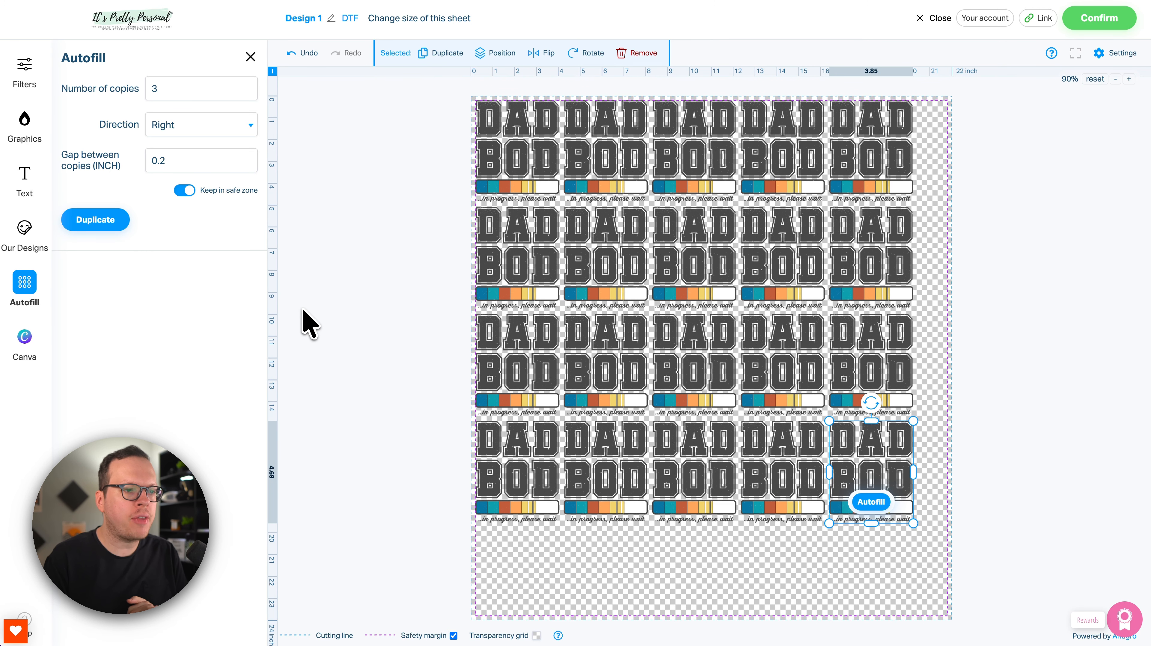
{"action": "left_click", "coordinate": [342, 311]}
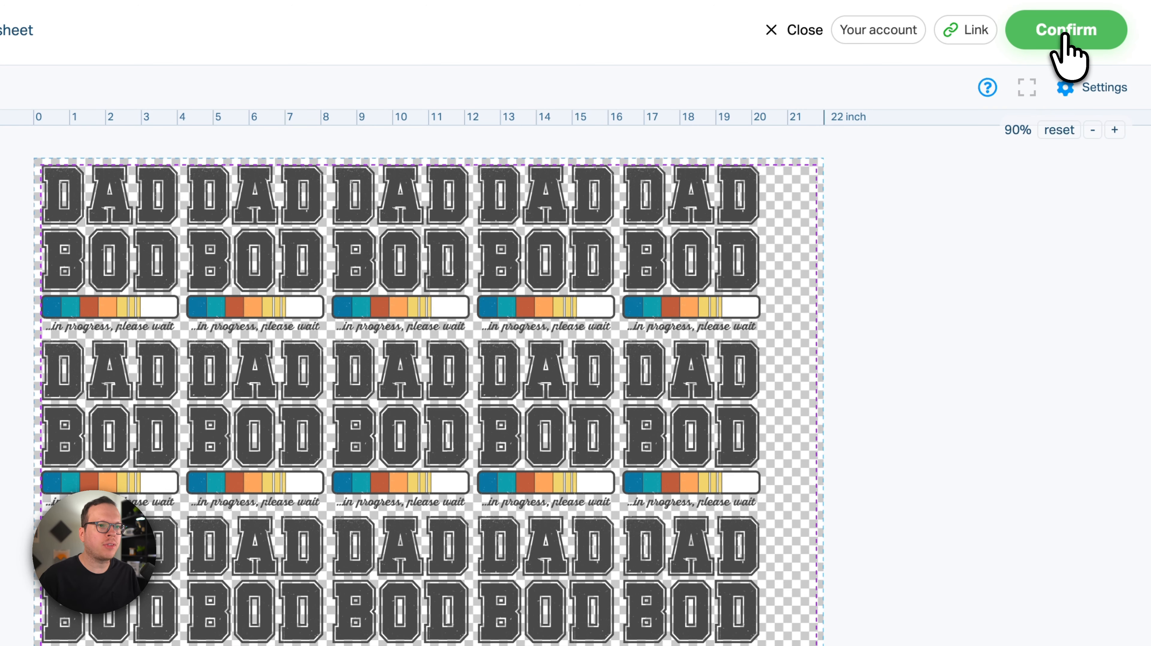
Confirm the finished gang sheet and proceed with a quantity of 1 to the order summary.
{"action": "left_click", "coordinate": [1065, 32]}
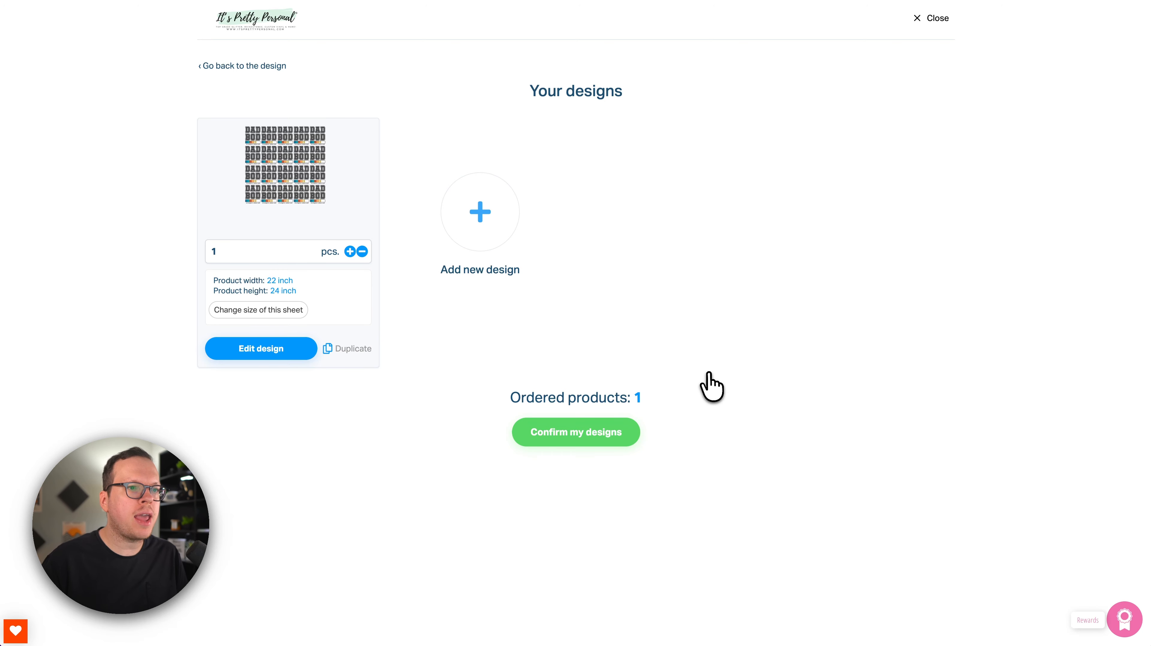
{"action": "left_click", "coordinate": [574, 433]}
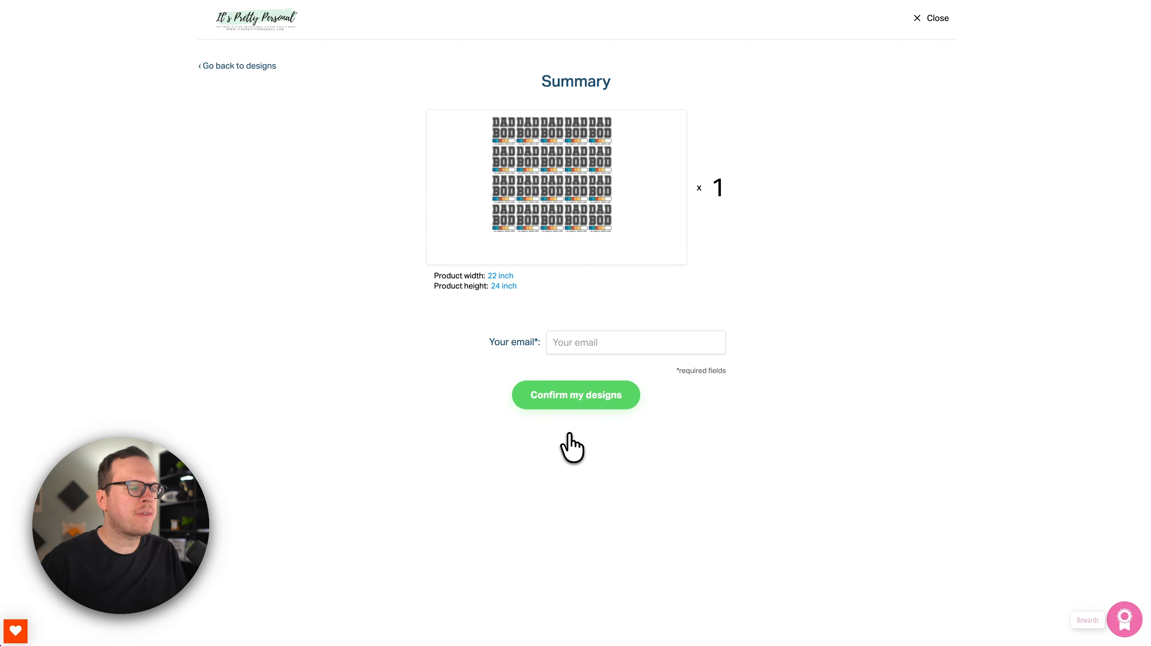